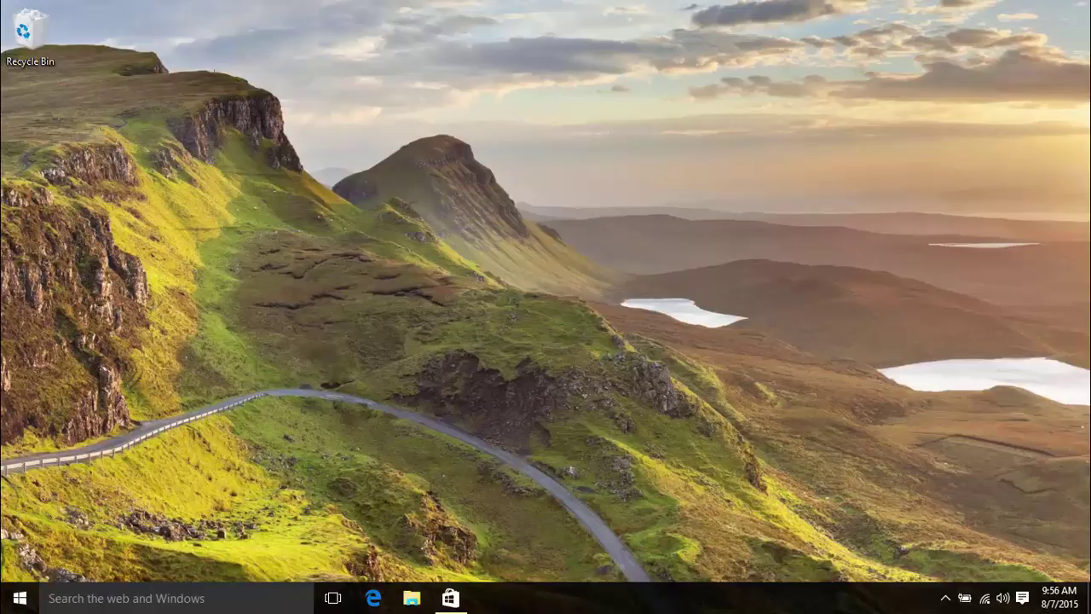
Step: Open the Store app, maximize its window, and restore it to a floating window on the desktop
left_click(451, 599)
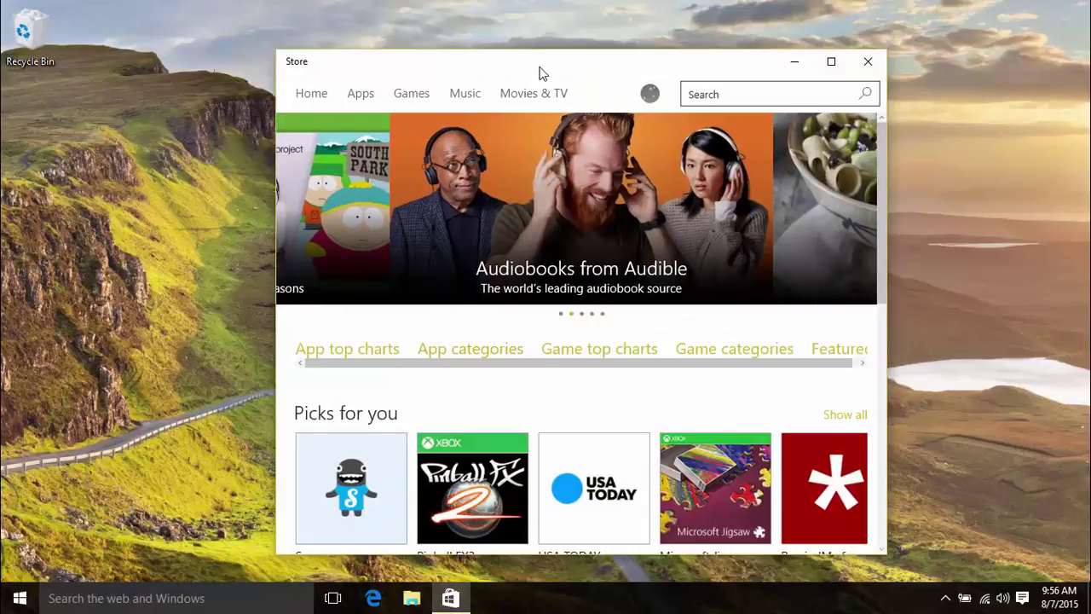
left_click_drag(539, 74, 490, 4)
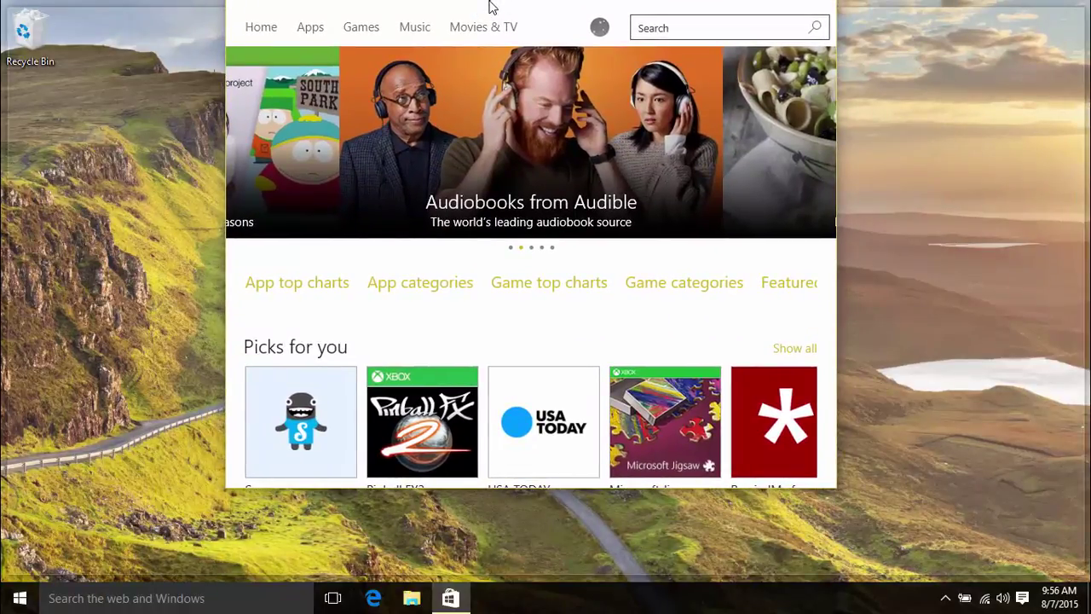
left_click_drag(490, 4, 490, 5)
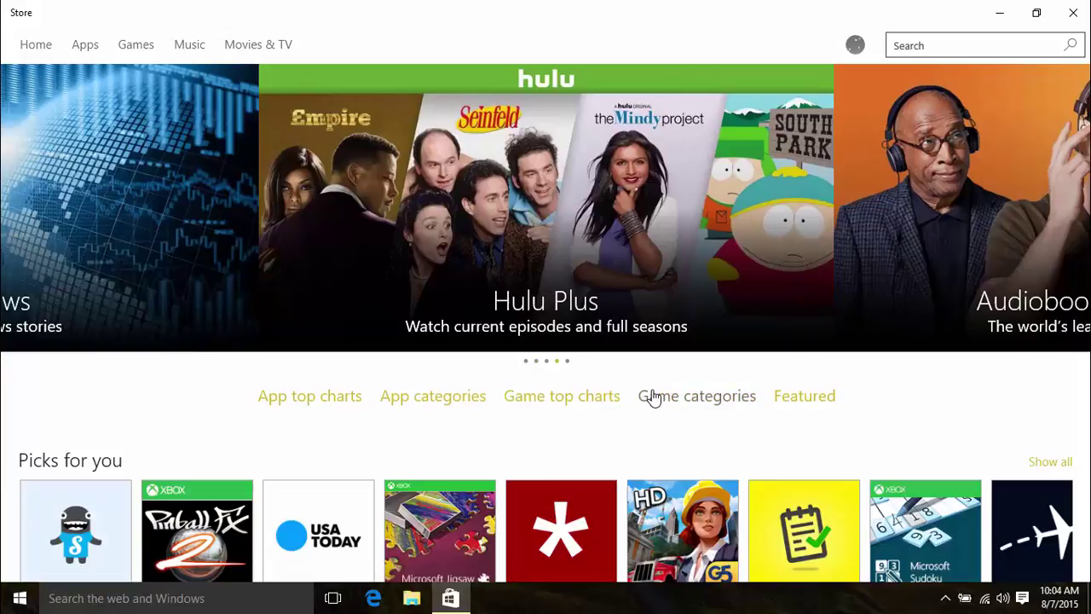
double_click(519, 12)
left_click_drag(519, 25, 511, 56)
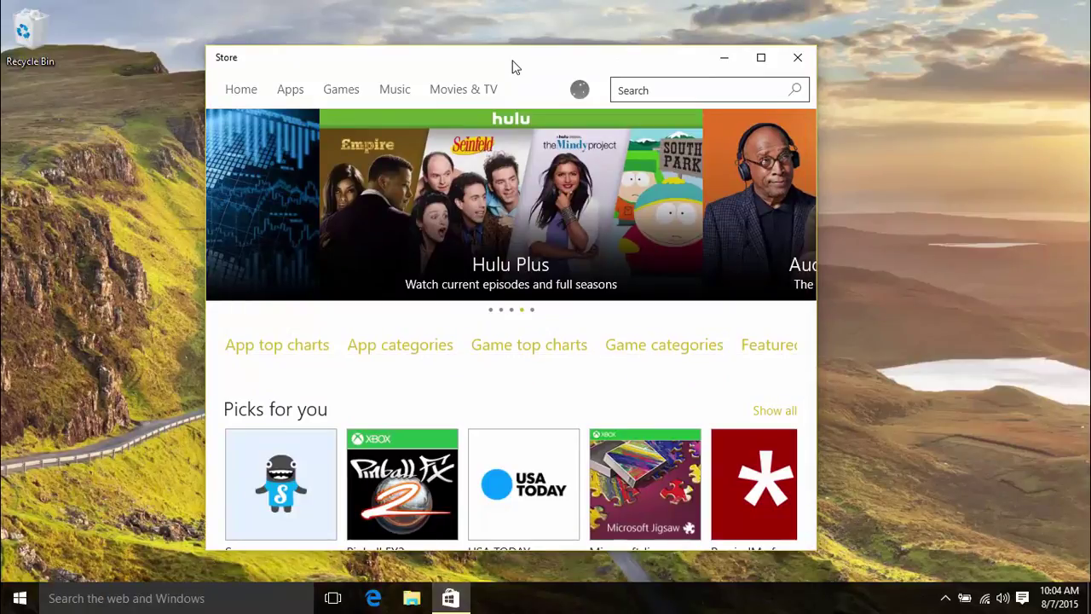
Step: Snap the Store window to the left half and the right half of the screen, and undock it to float again
left_click_drag(527, 77, 4, 84)
left_click_drag(219, 14, 1085, 43)
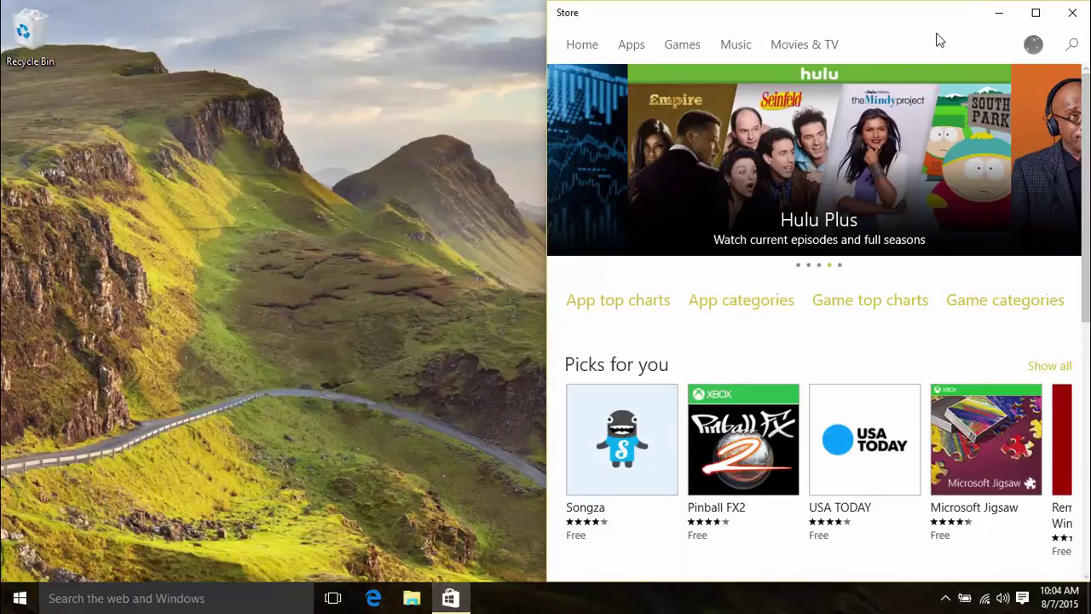
left_click_drag(933, 17, 650, 77)
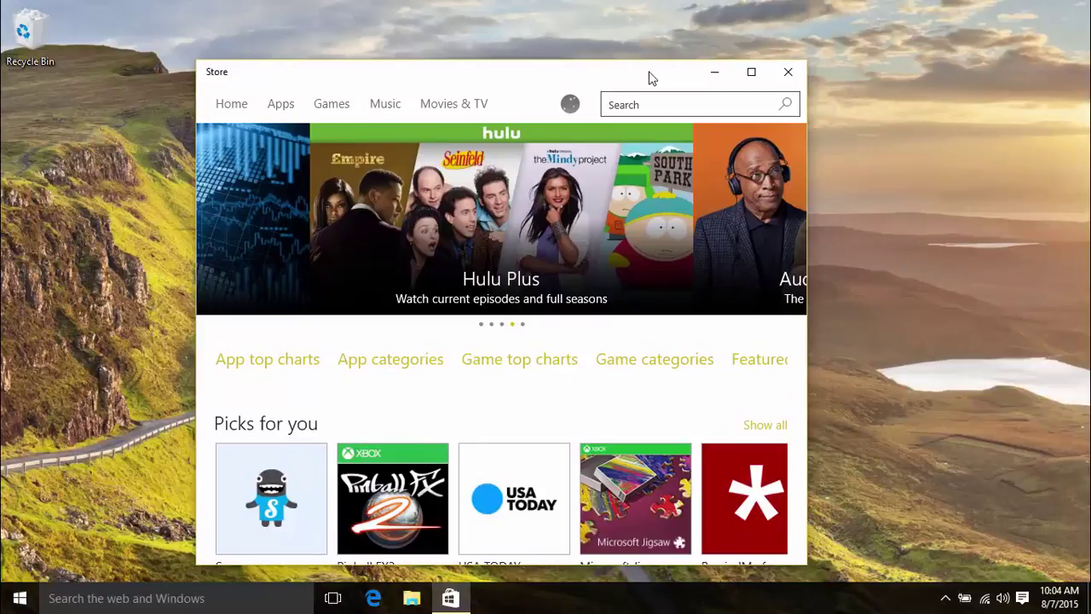
Step: Snap the Store window into the top-left quarter of the screen and return it to a floating window
left_click_drag(504, 80, 5, 7)
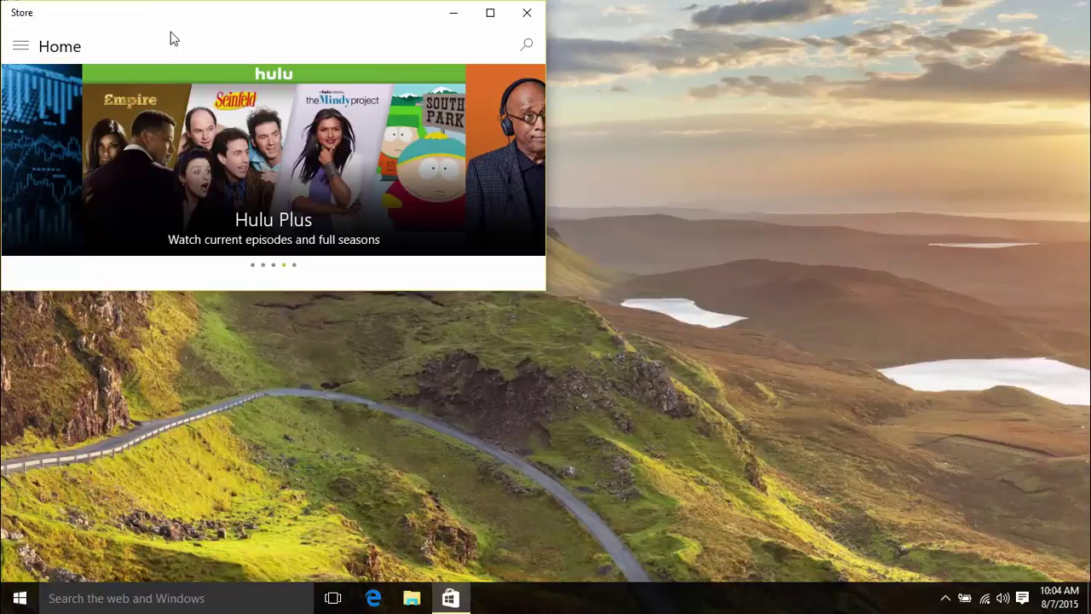
left_click_drag(173, 34, 357, 77)
mouse_move(620, 193)
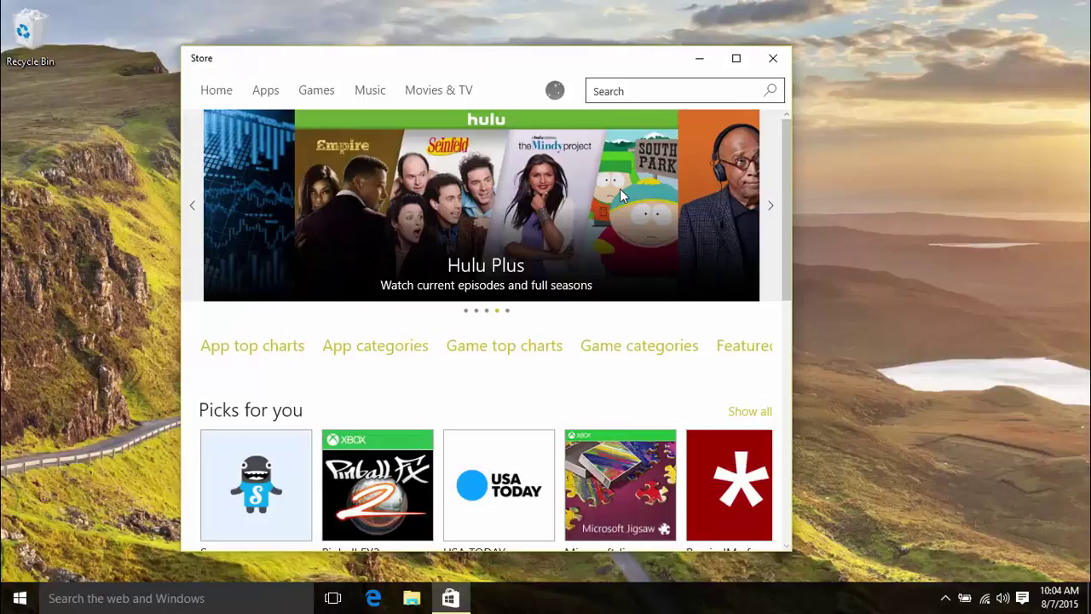
Step: Open the Calendar app and File Explorer alongside the Store window
left_click(19, 600)
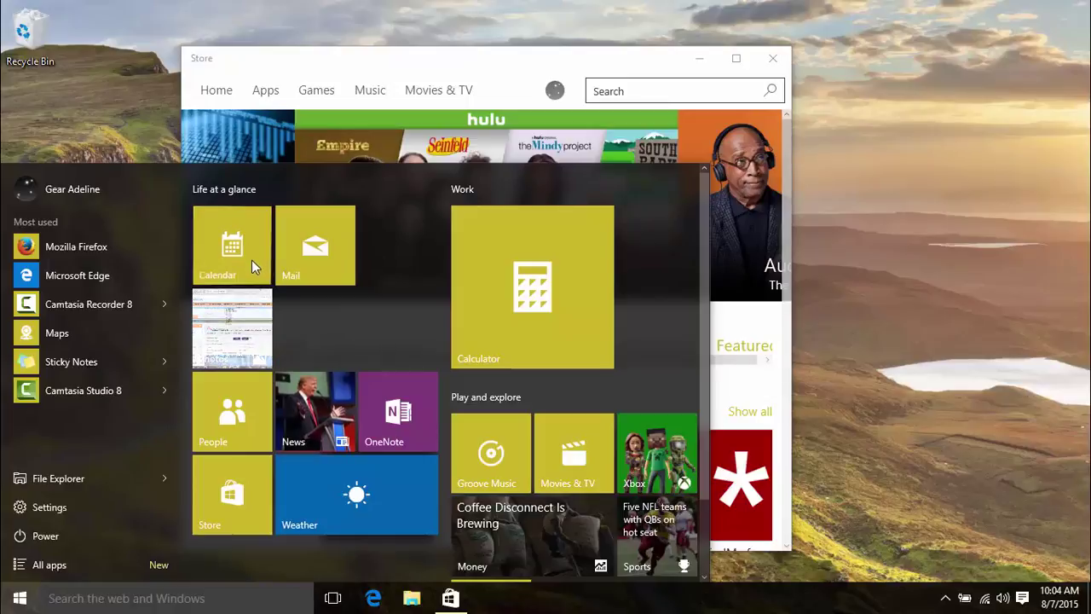
left_click(251, 260)
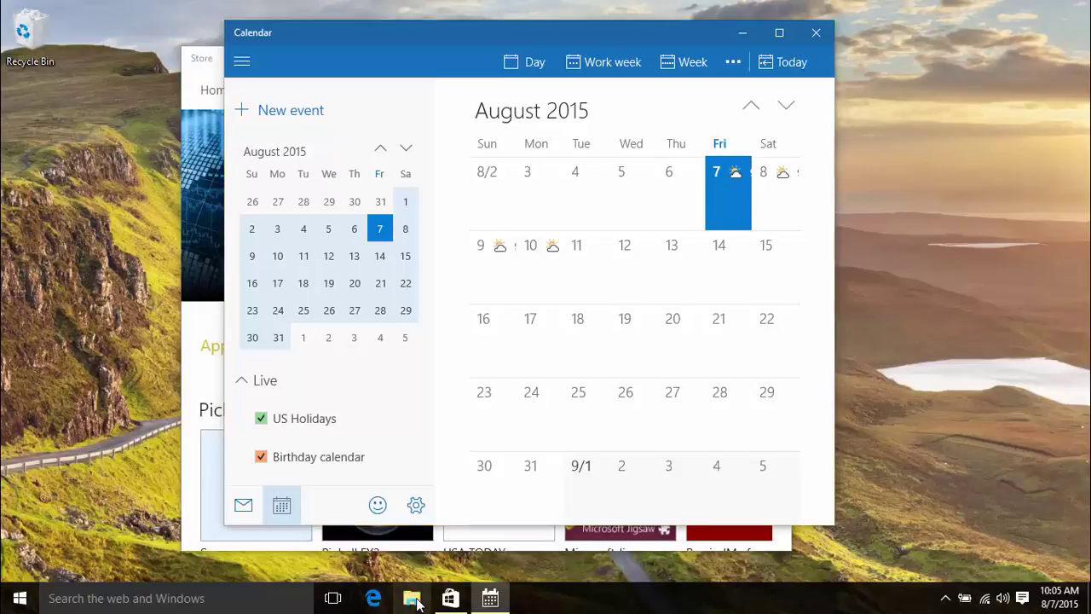
left_click(410, 600)
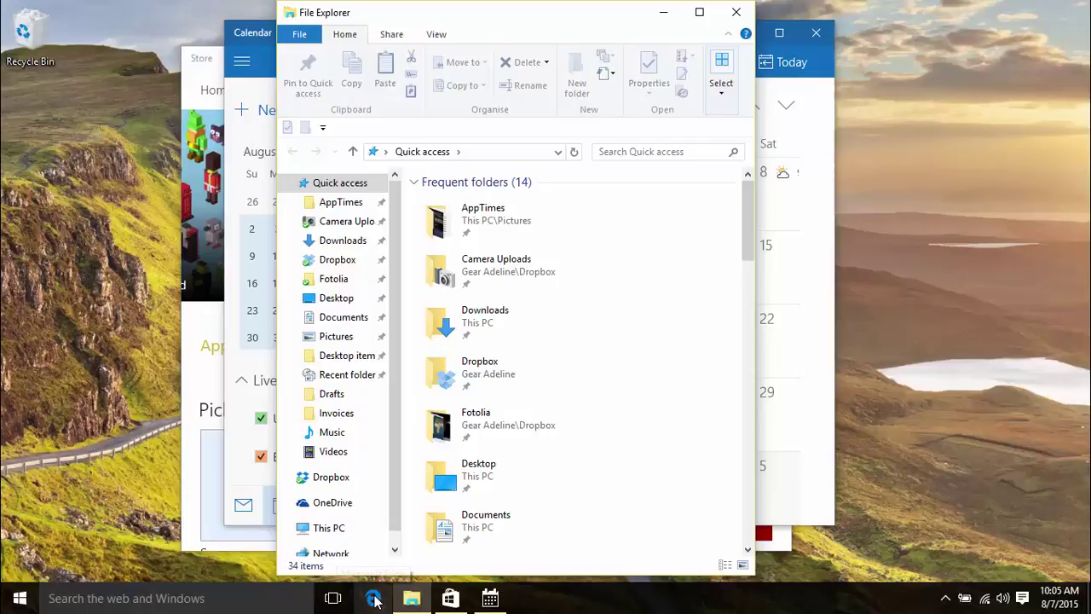
Step: Open Microsoft Edge and snap it to the left half of the screen, with Store filling the right half
left_click(374, 601)
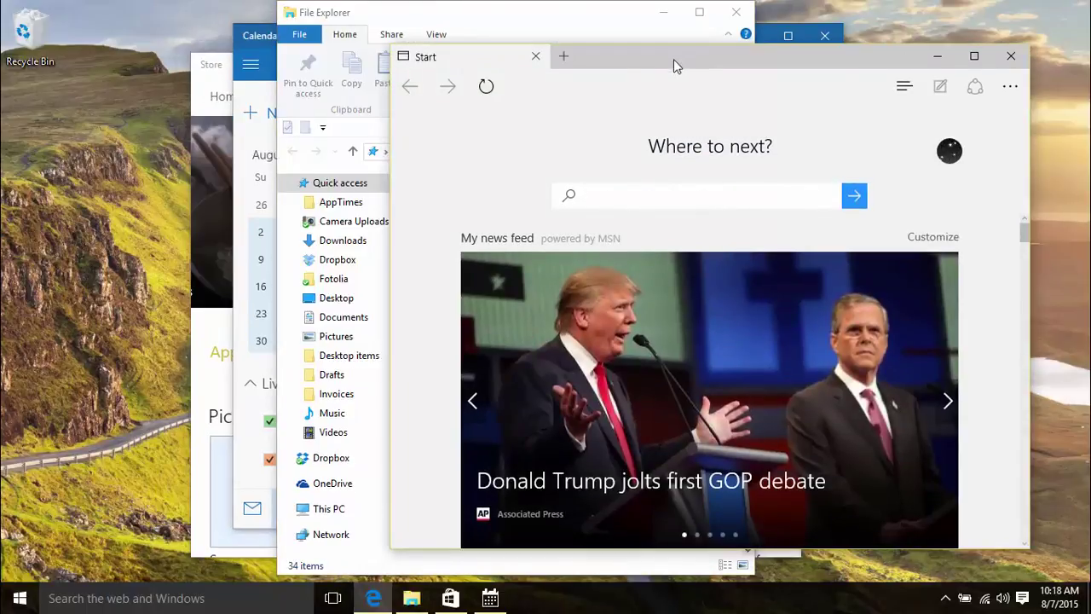
left_click_drag(674, 59, 3, 65)
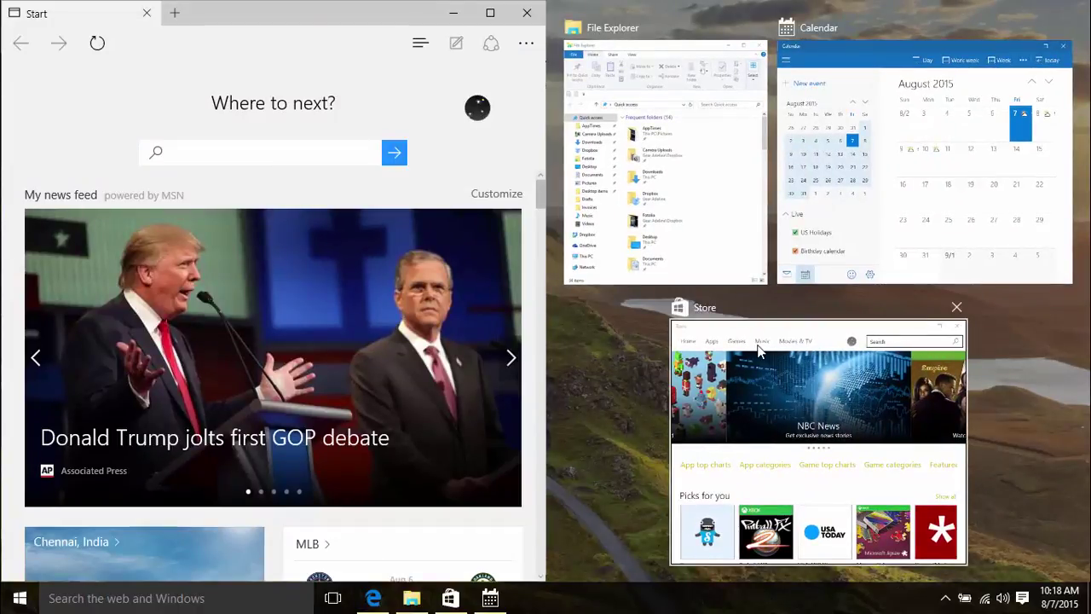
left_click(759, 349)
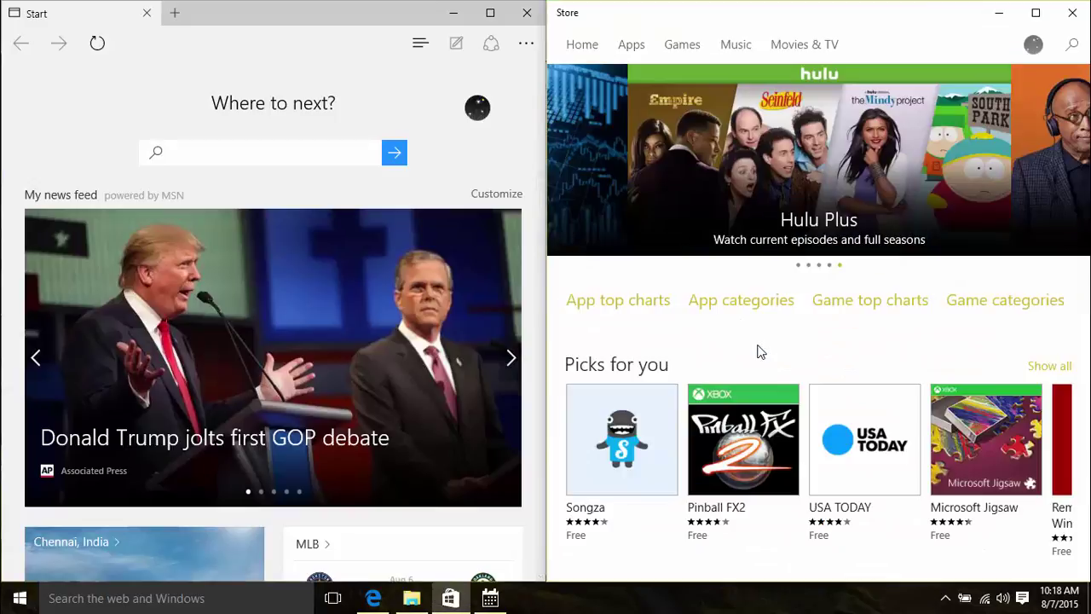
Step: Arrange three windows: Edge in the top-left quarter, Store in the bottom-left quarter, and Calendar in the right half
left_click_drag(846, 18, 647, 78)
left_click_drag(264, 15, 3, 5)
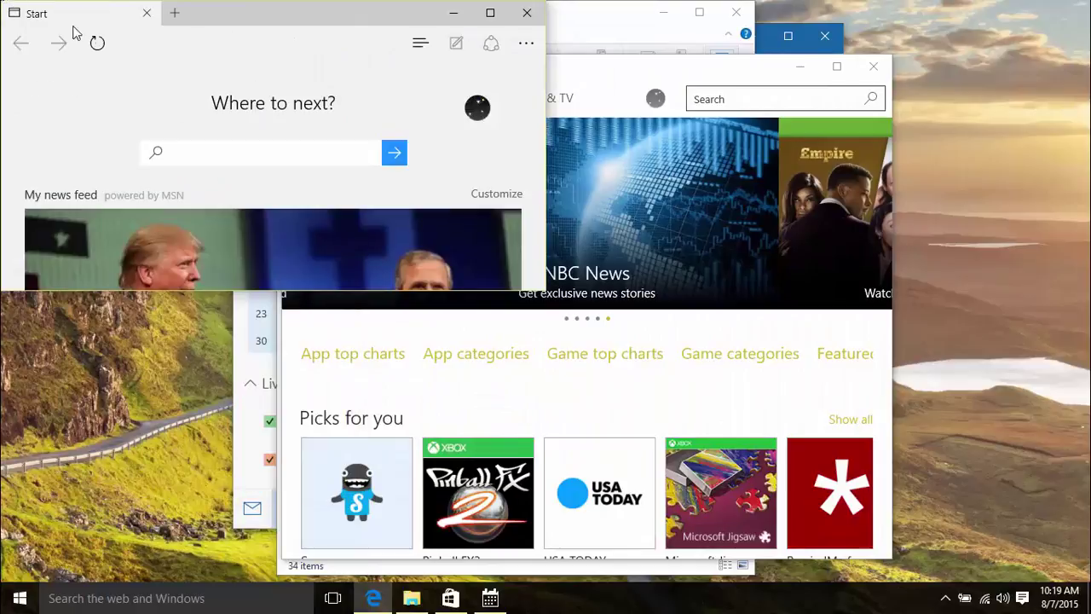
left_click_drag(609, 77, 3, 580)
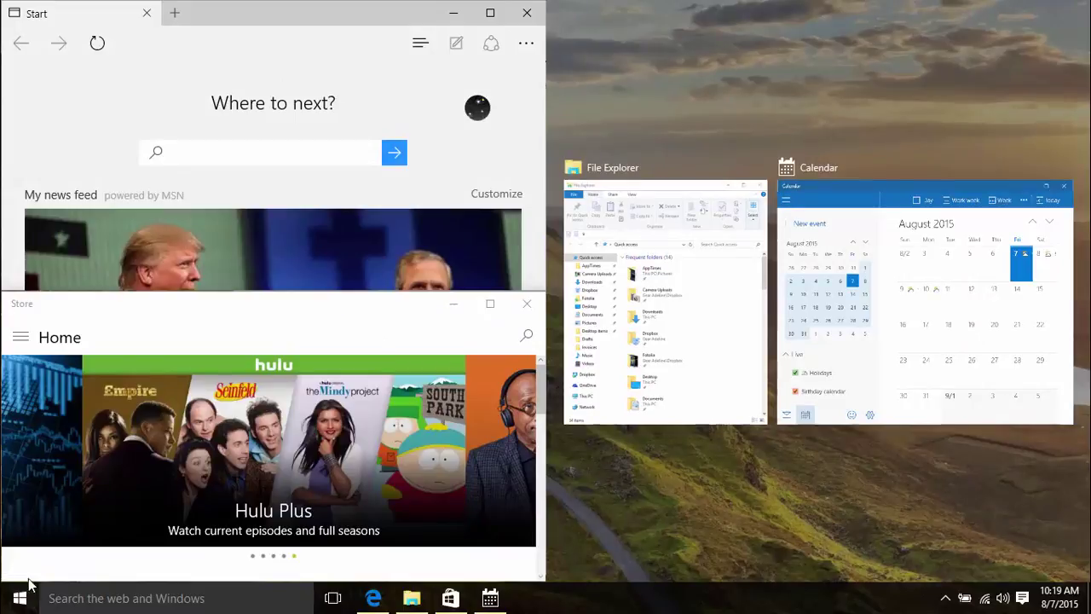
left_click(917, 345)
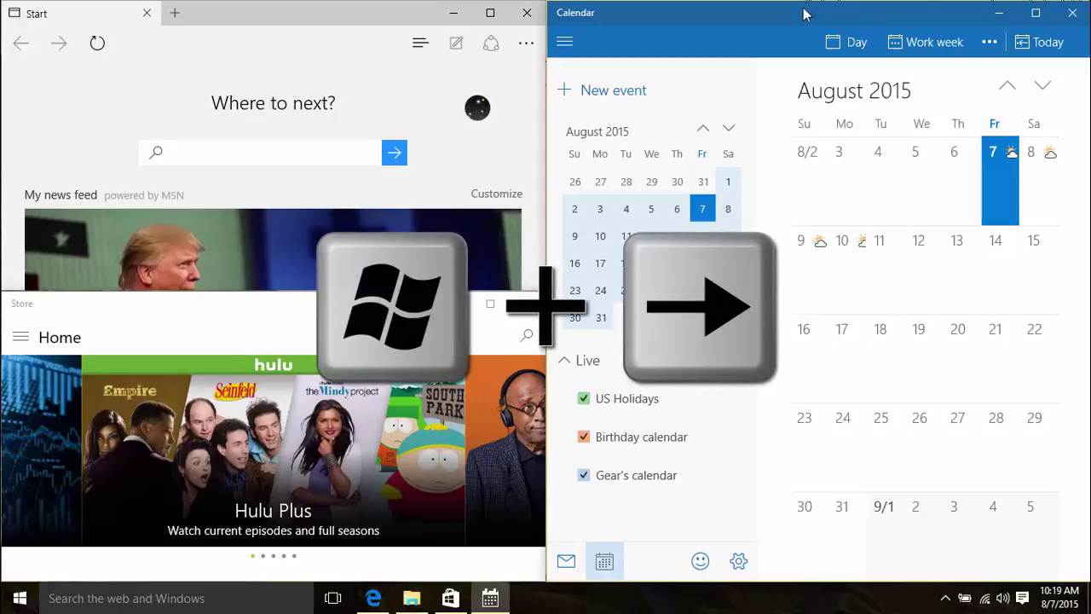
Step: Undock the Calendar, Store and Edge windows so all three float on the desktop
left_click_drag(803, 14, 529, 99)
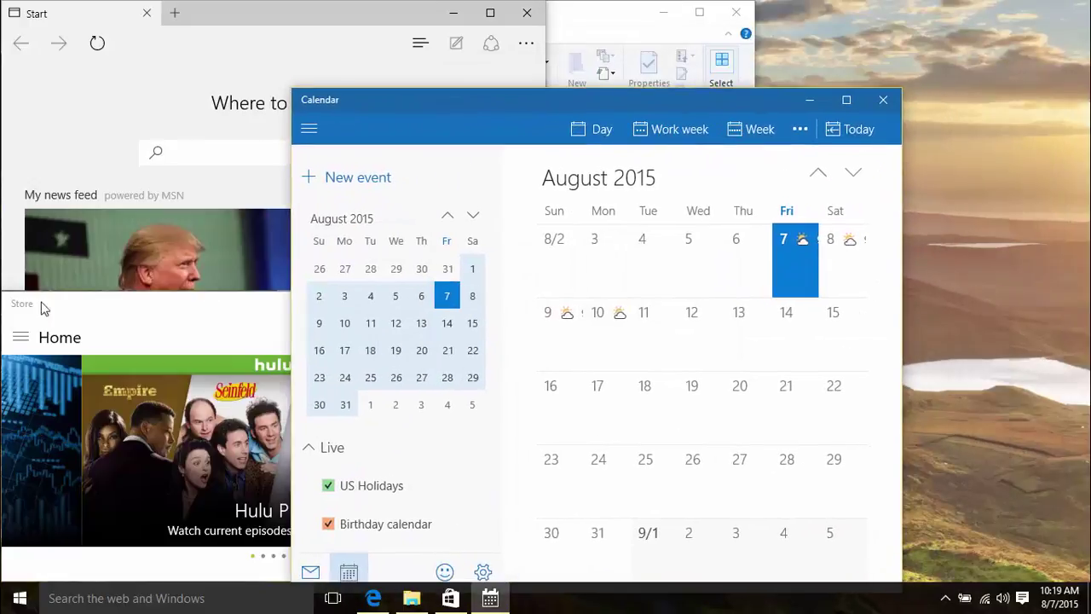
left_click(95, 340)
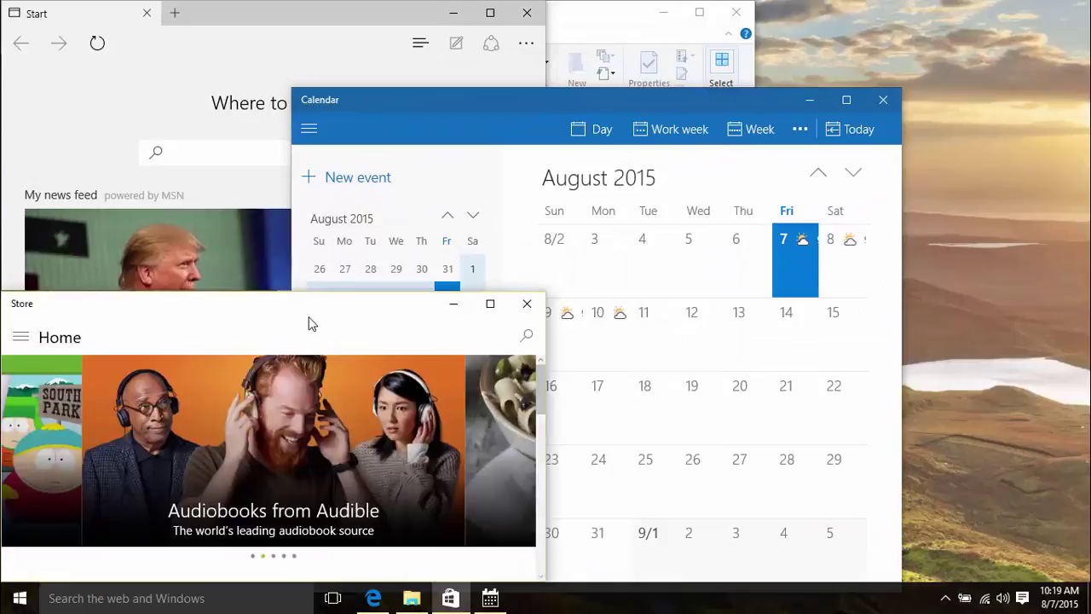
left_click_drag(311, 324, 588, 80)
left_click_drag(336, 12, 676, 61)
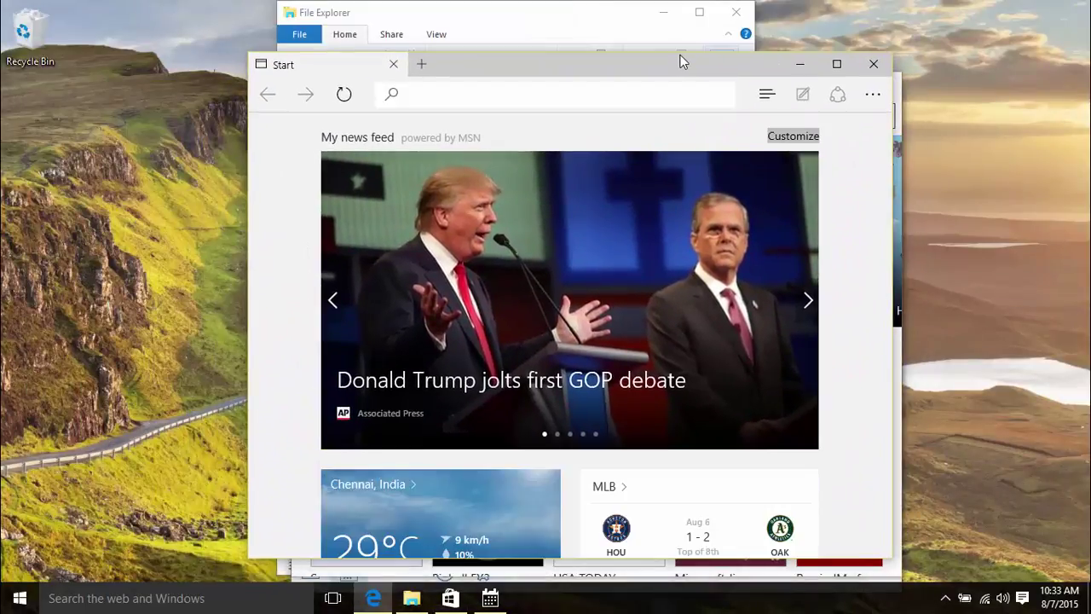
Step: Snap Edge to the right half, cycle it through the top-right, bottom-right and bottom-left quarters, and finish on the left half
key("super+Right")
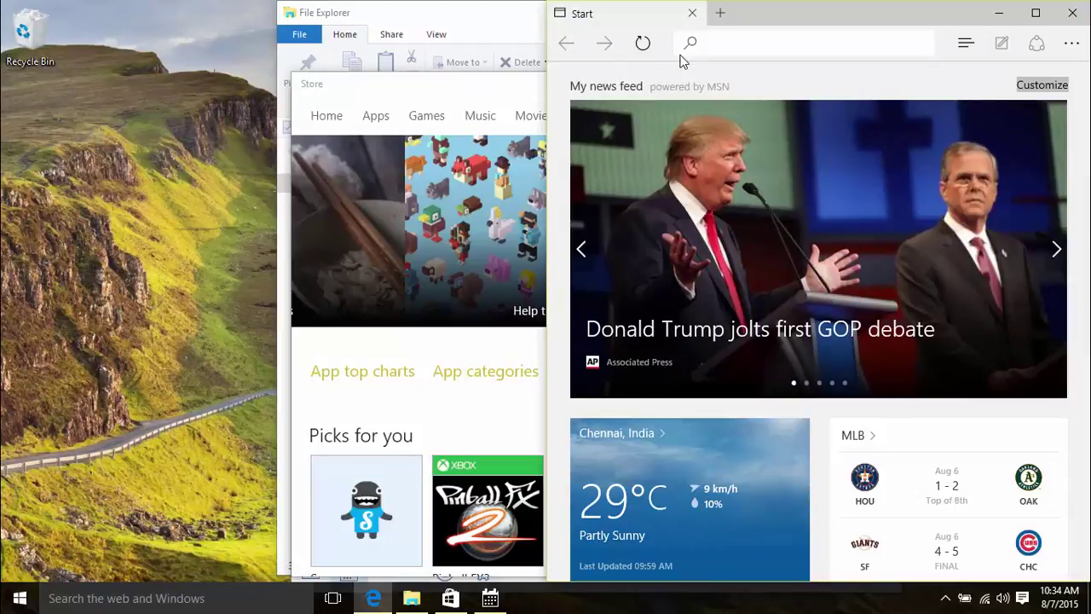
key("super+Up")
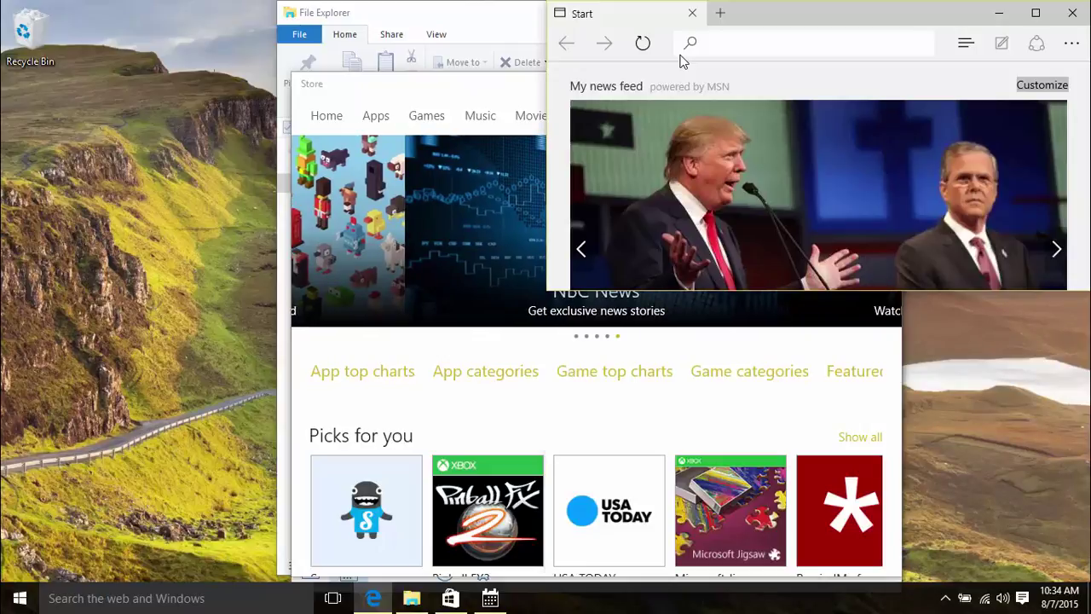
key("super+Down")
key("super+Down")
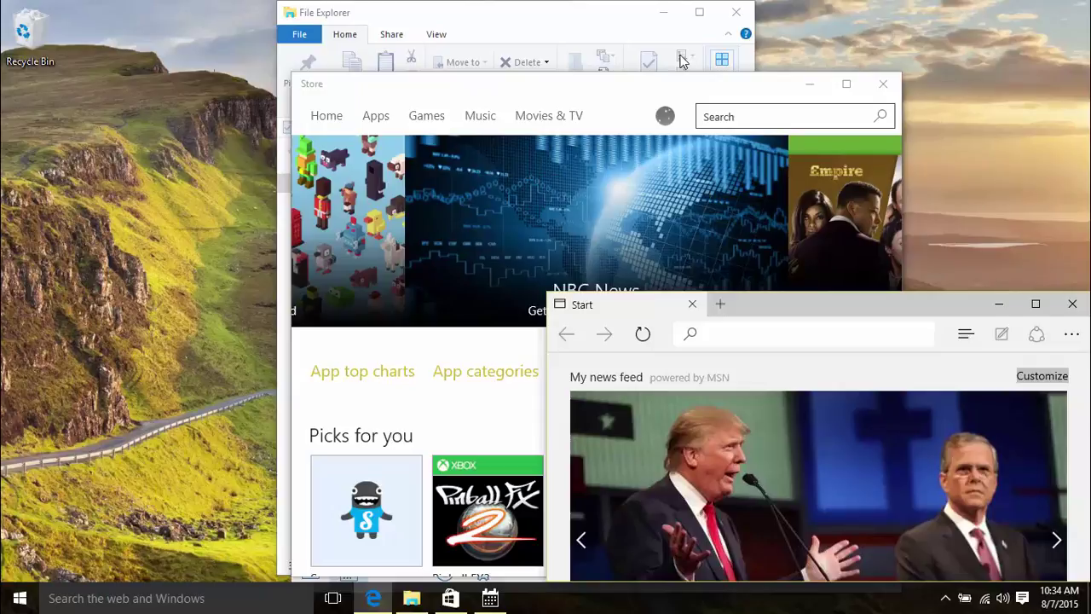
key("super+Left")
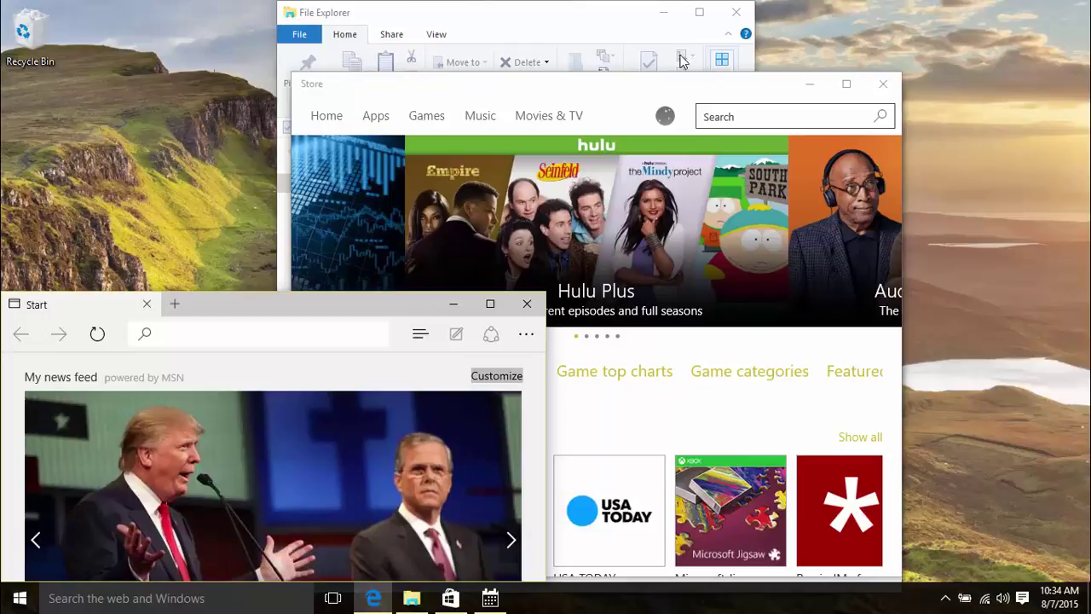
key("super+Up")
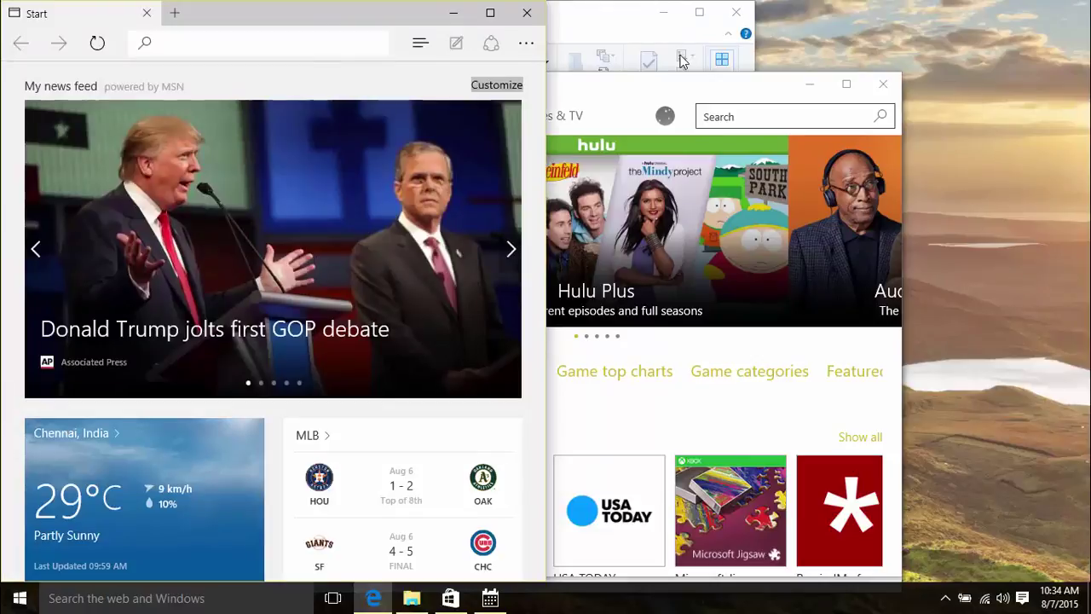